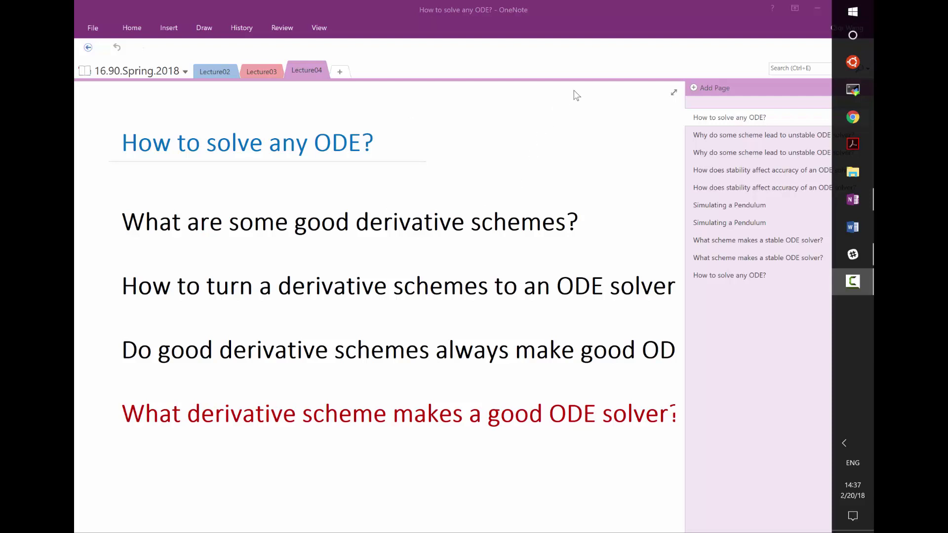
Bring OneNote forward, put the ODE page in full page view, and place the caret after the first two questions
click(629, 13)
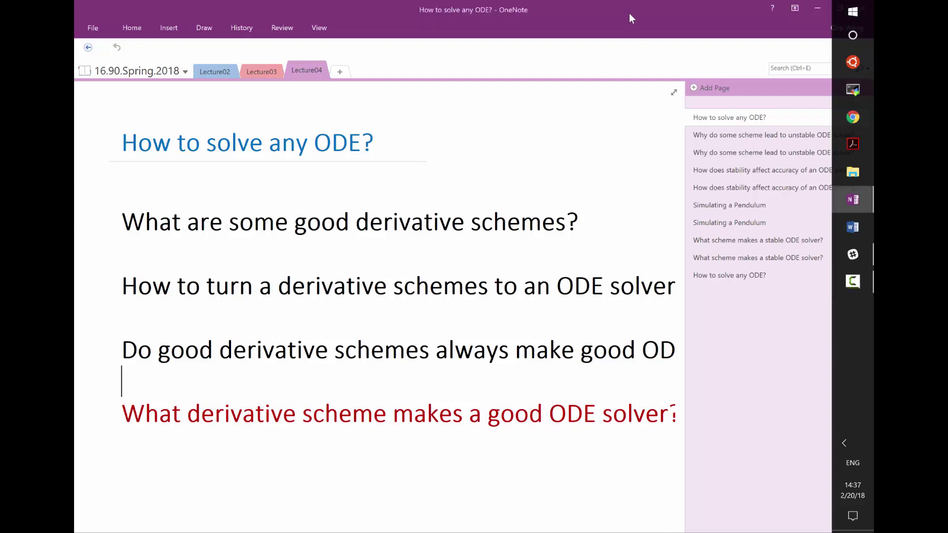
click(674, 93)
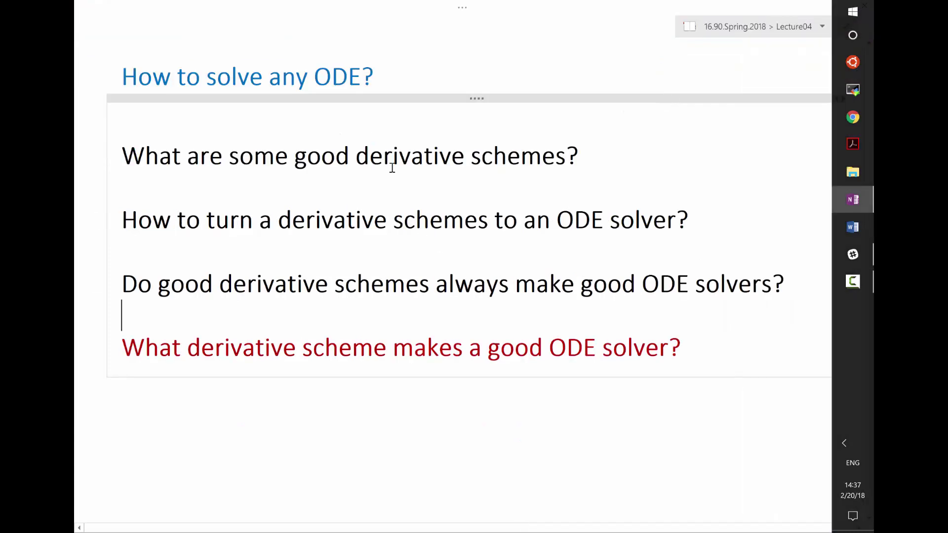
click(608, 151)
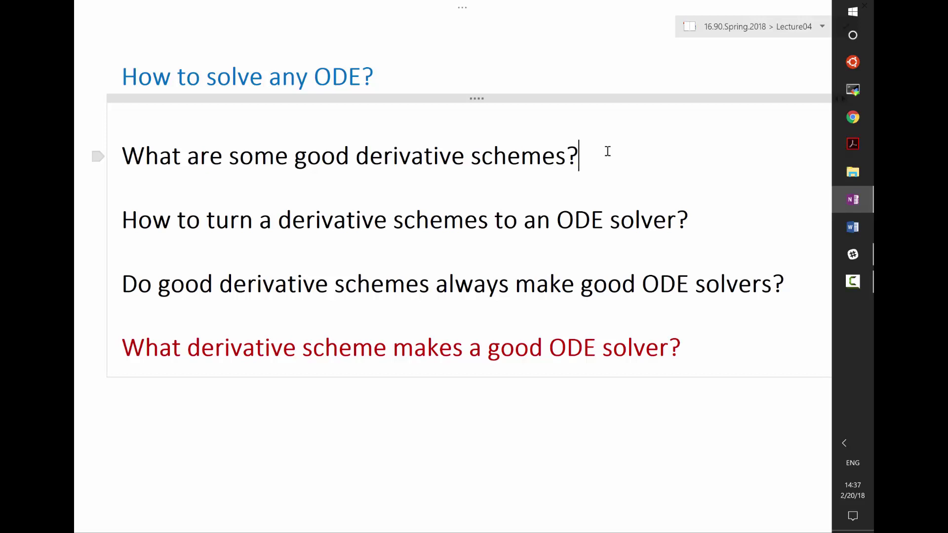
click(763, 210)
Return to the OneNote page, then launch MATLAB R2017b by searching for 'matlab'
key(alt+Tab)
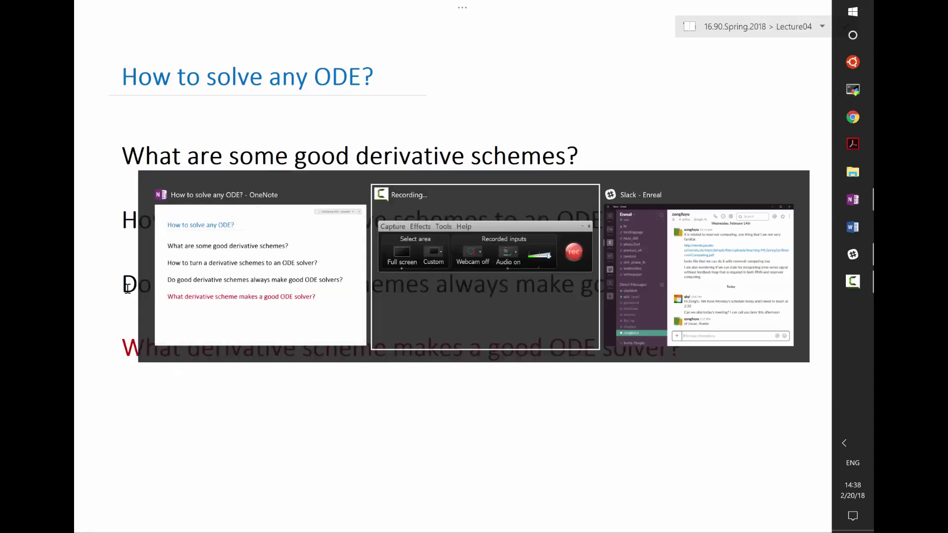
key(Escape)
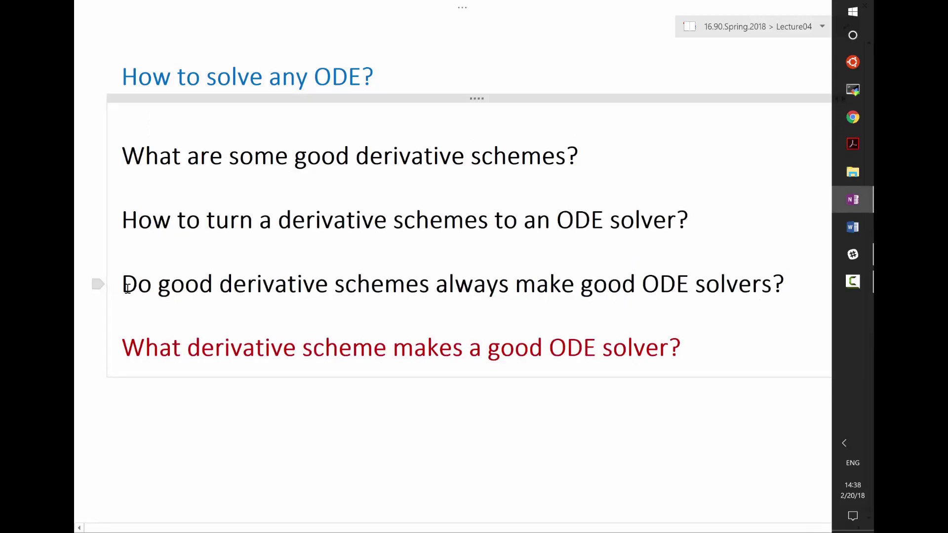
key(super+s)
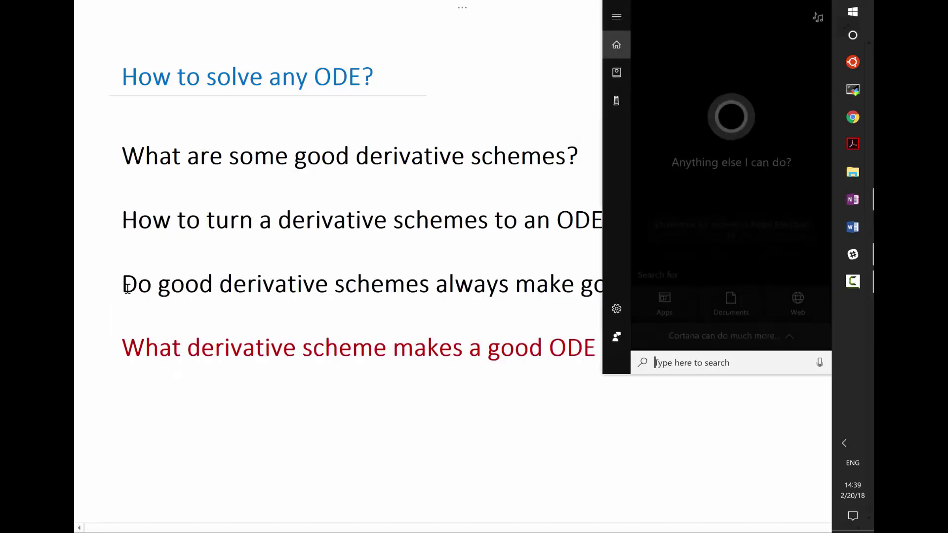
text(matlab)
key(Return)
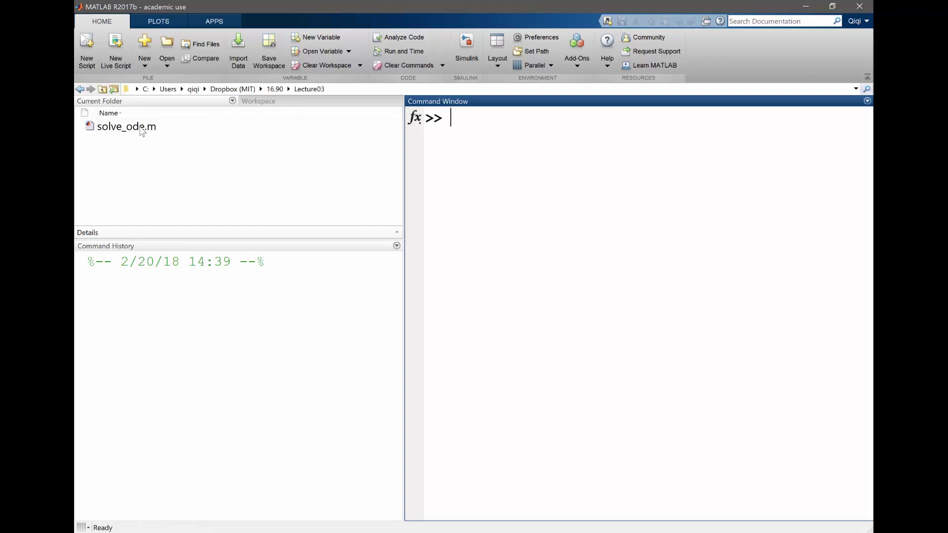
Open solve_ode.m and insert a %% section break on a new line before the u_2nd code
click(142, 129)
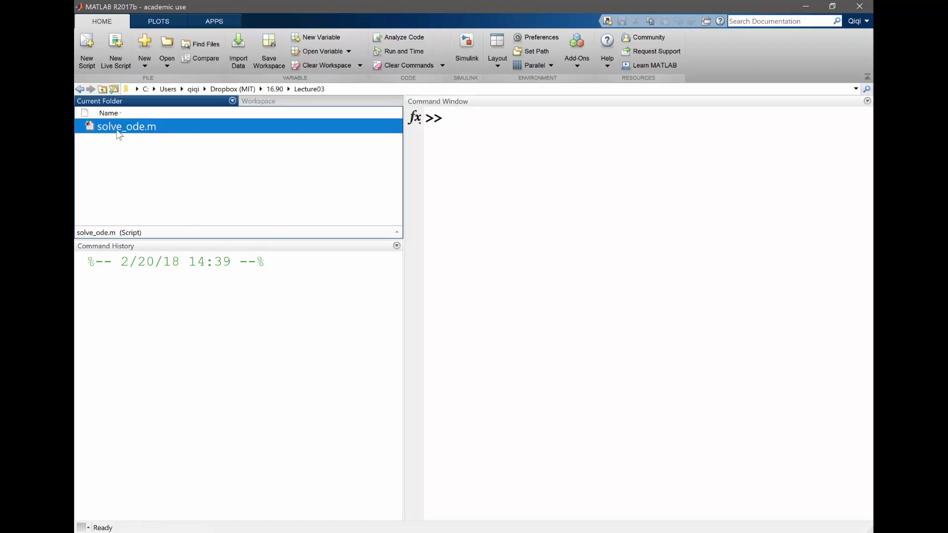
double_click(118, 130)
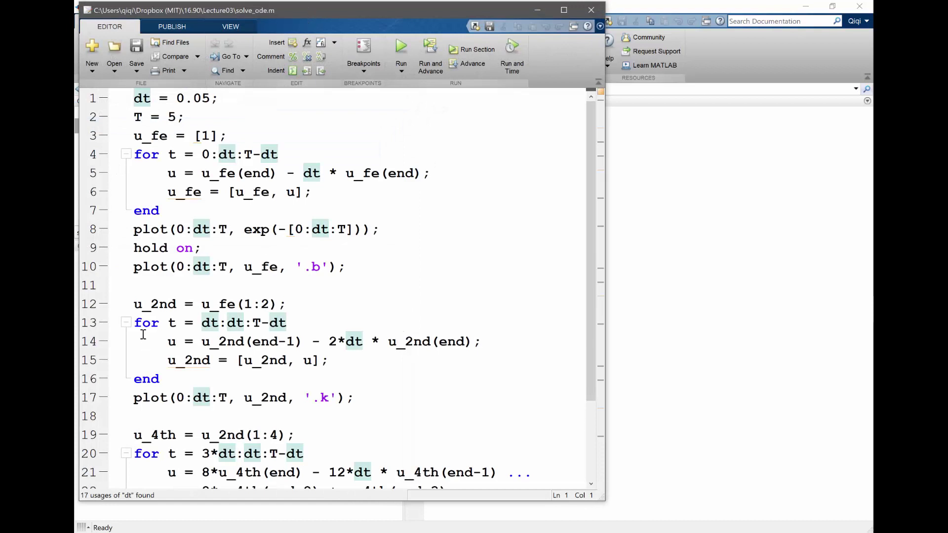
click(138, 289)
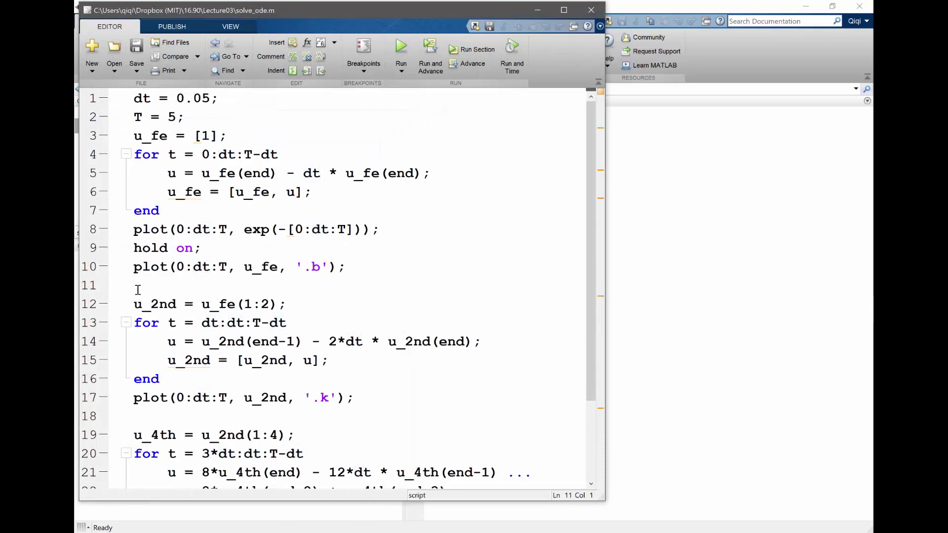
key(Return)
text(%%)
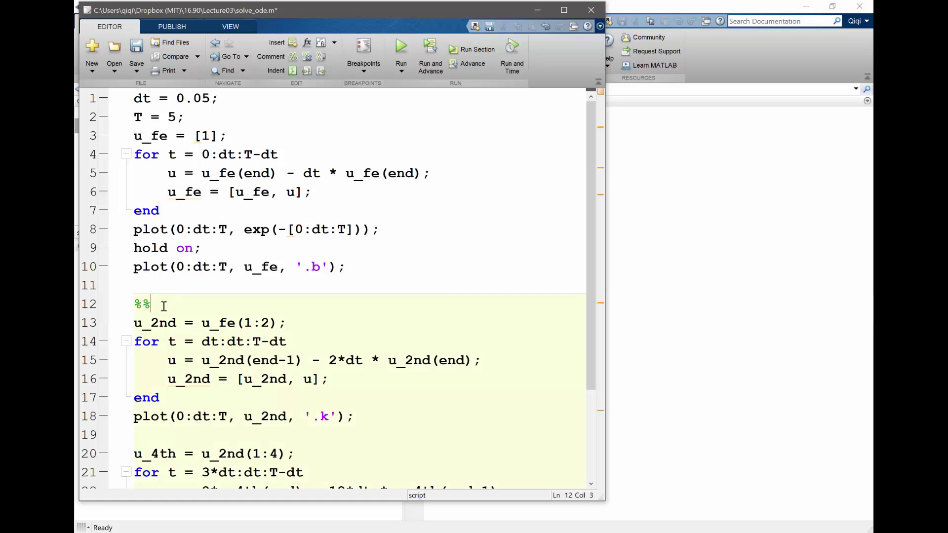
Insert a second %% section break on a new line before the u_4th code
scroll(163, 306, down, 1)
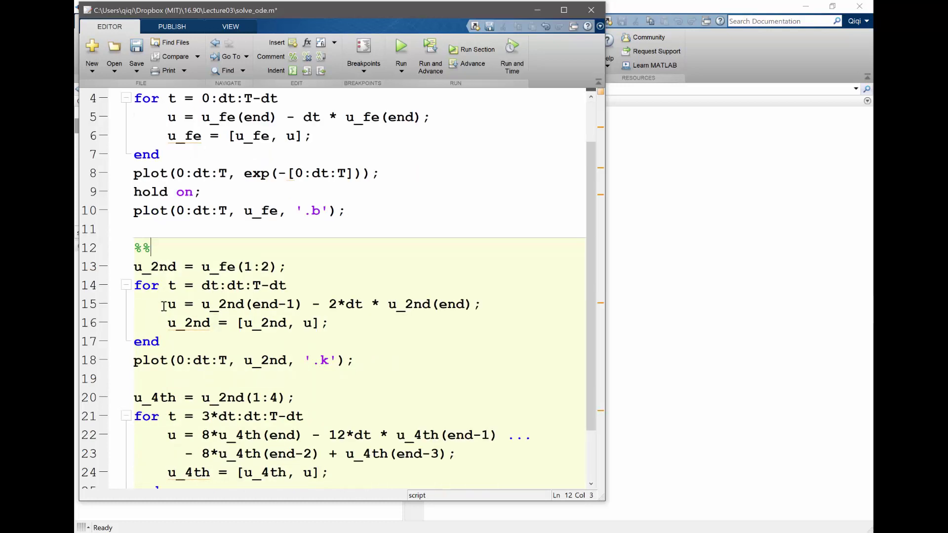
click(160, 385)
key(Return)
text(%%)
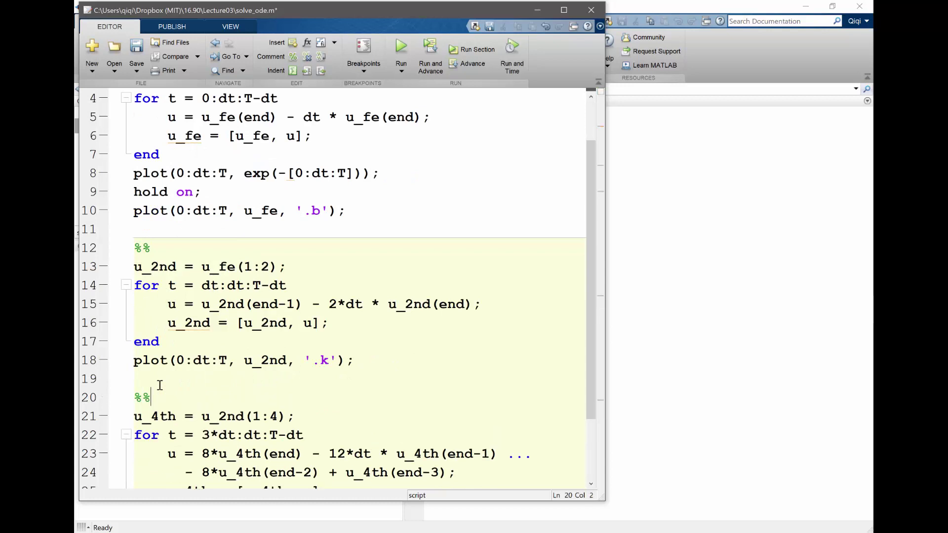
click(300, 183)
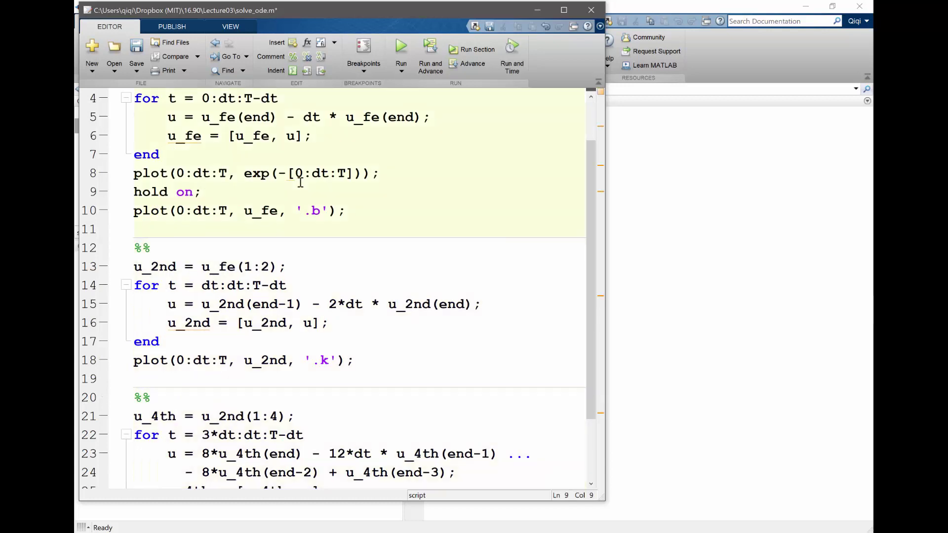
Run the first section and inspect Figure 1's exact exp(-t) curve against the forward-Euler points
click(407, 66)
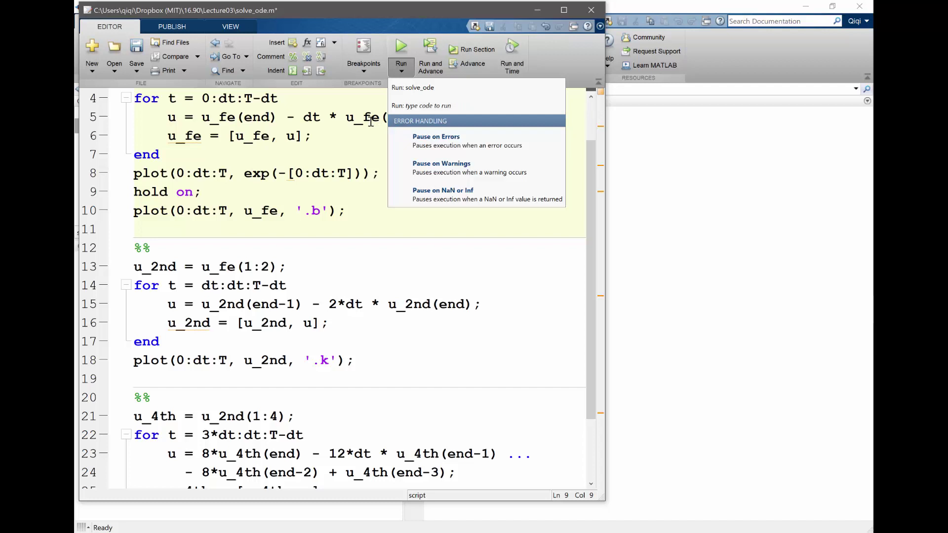
click(474, 52)
click(474, 51)
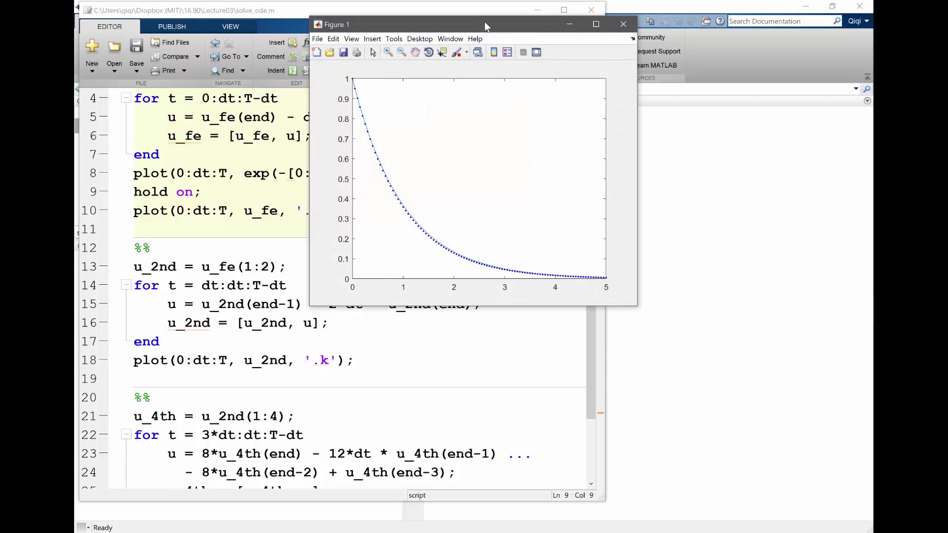
double_click(471, 25)
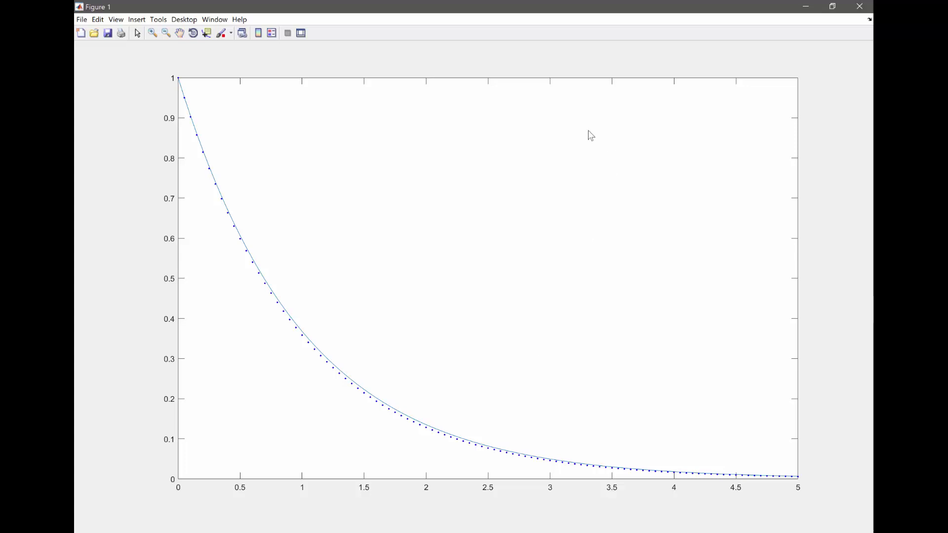
double_click(533, 2)
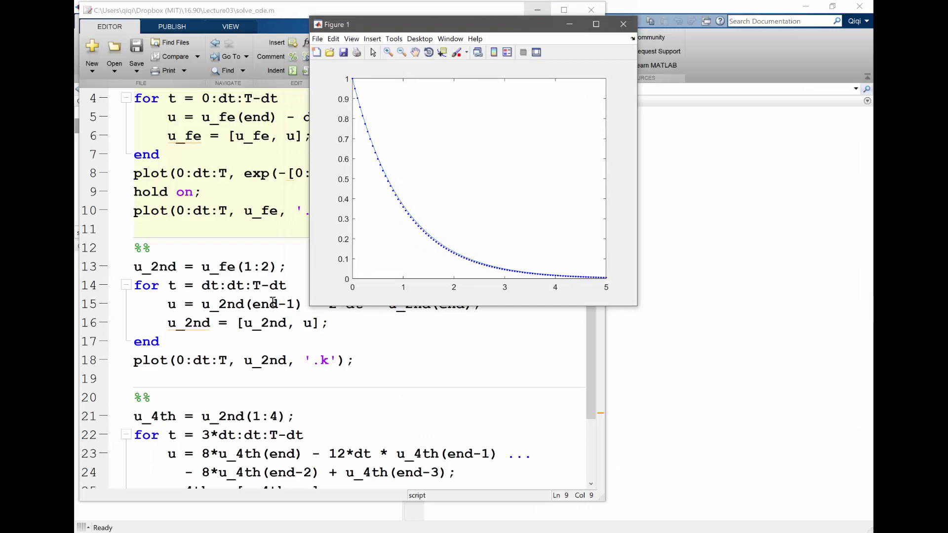
Run the second section and view the u_2nd dots diverging past t≈3, then return to the editor
click(258, 304)
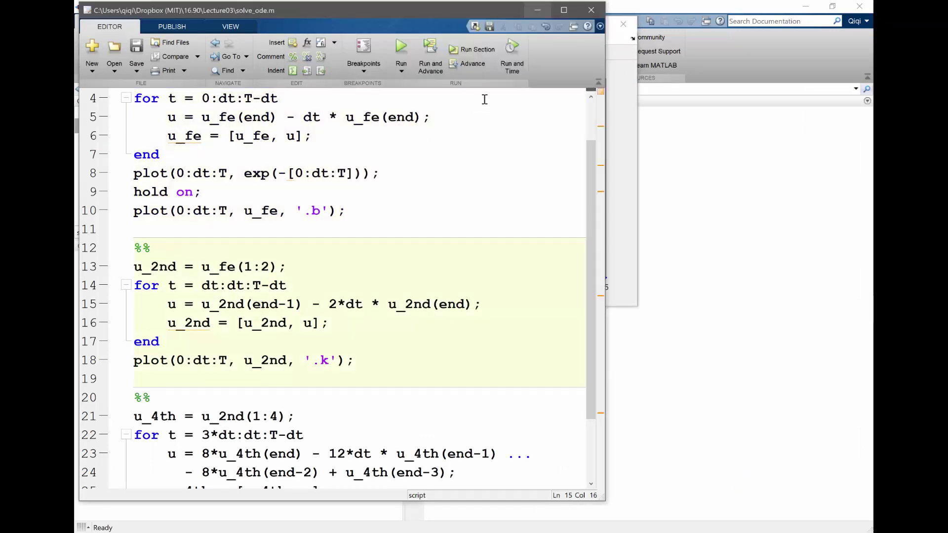
click(466, 50)
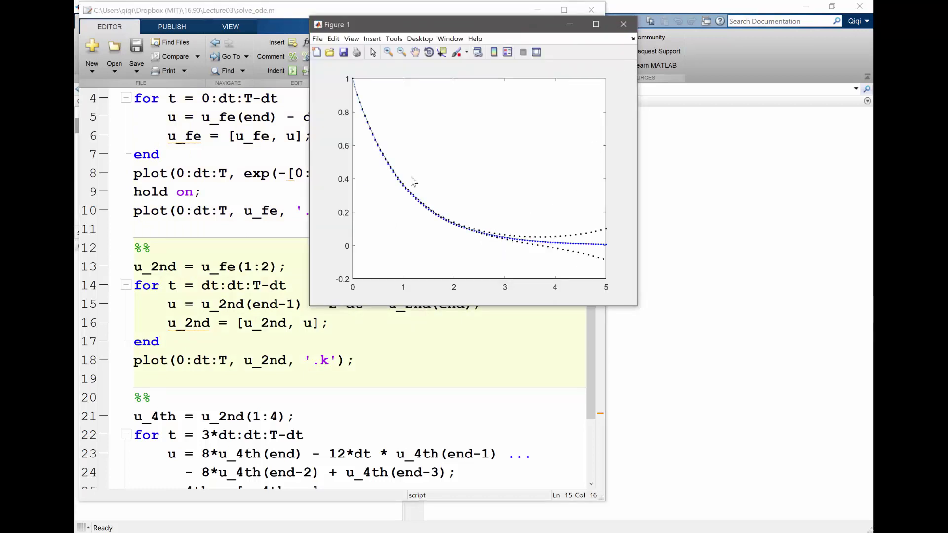
double_click(446, 21)
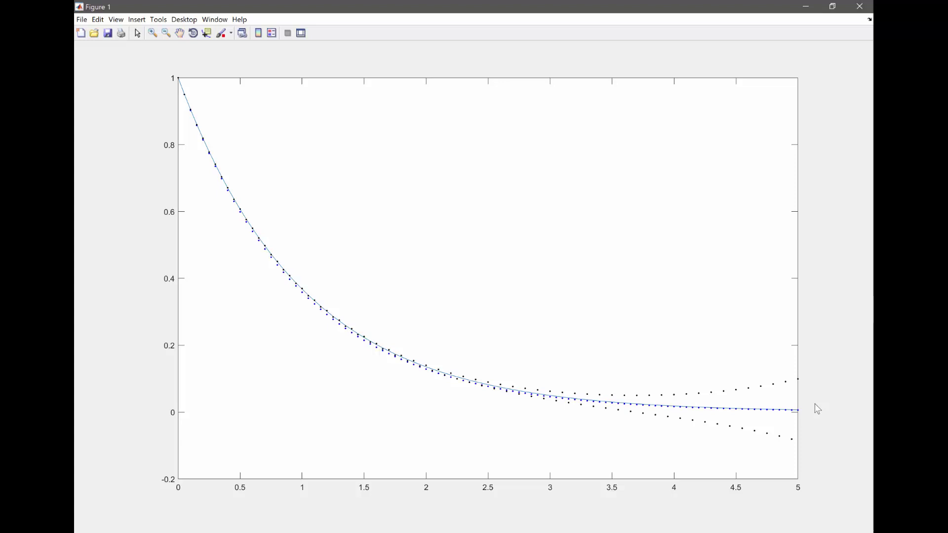
key(alt+Tab)
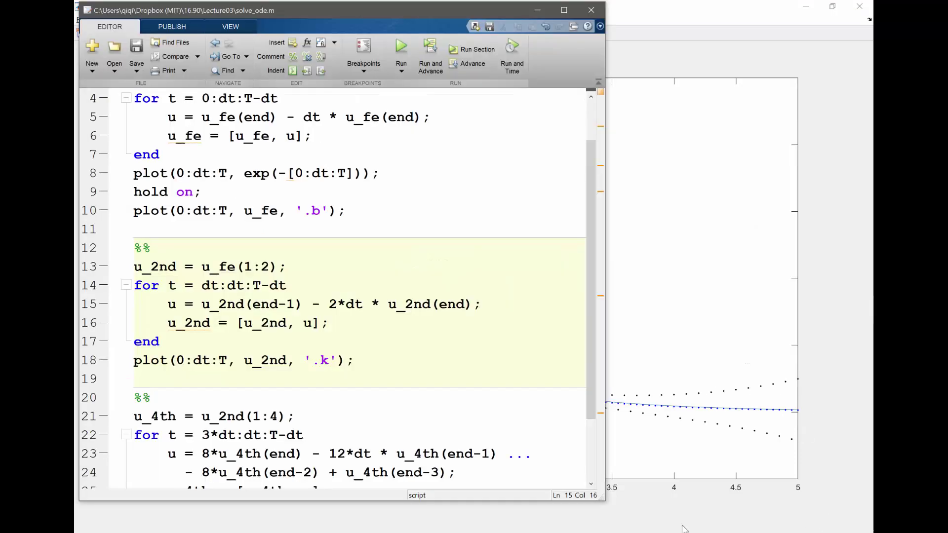
Run the 4th-order section, view its blow-up to about −5×10^85, then return to OneNote
scroll(728, 474, down, 2)
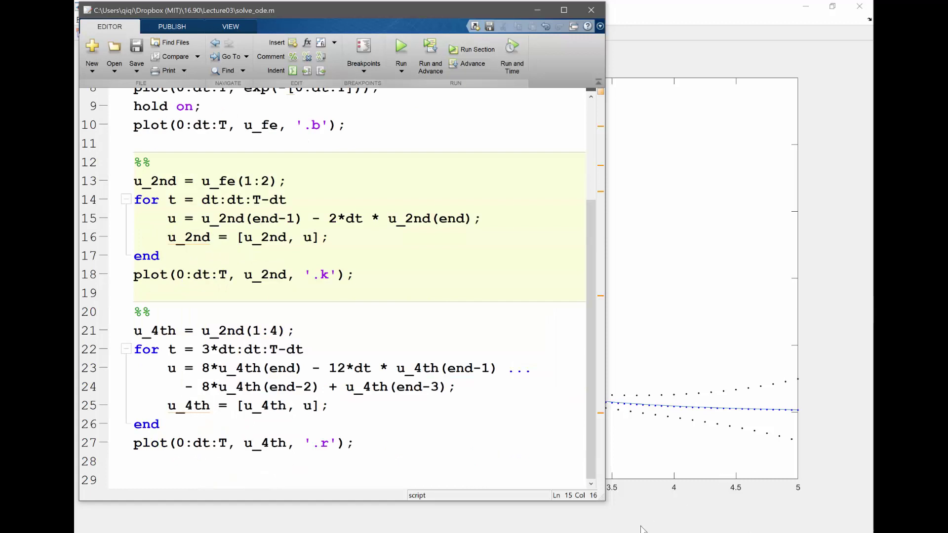
click(406, 387)
click(465, 50)
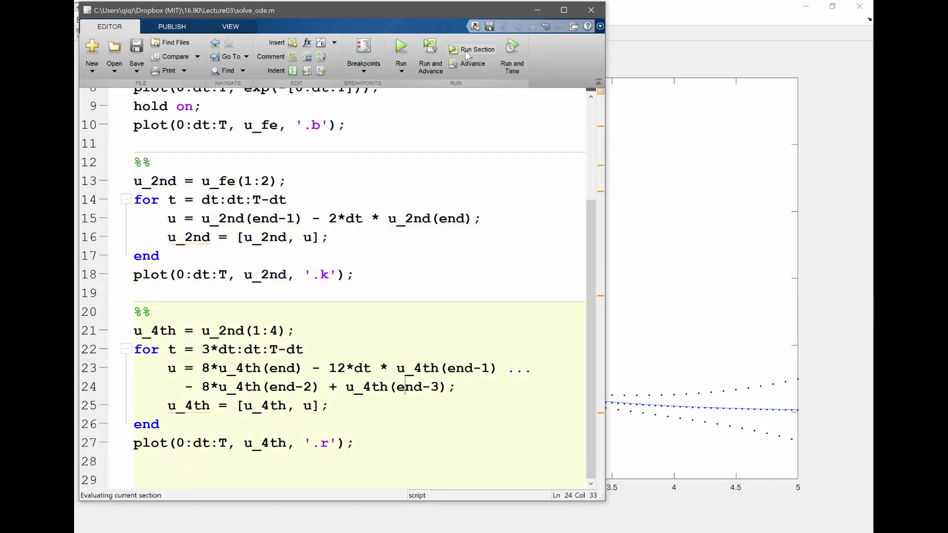
click(675, 30)
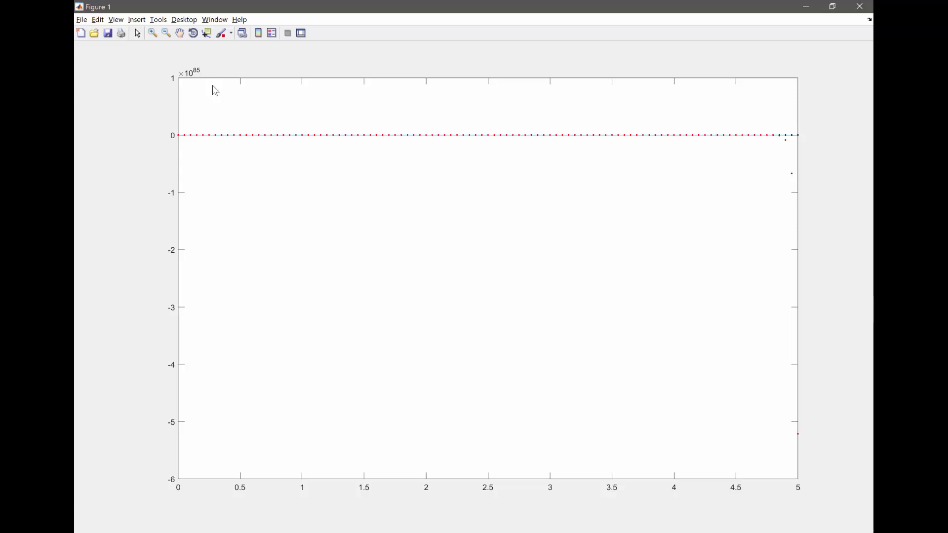
key(alt+Tab)
key(alt+Tab)
key(alt+Tab)
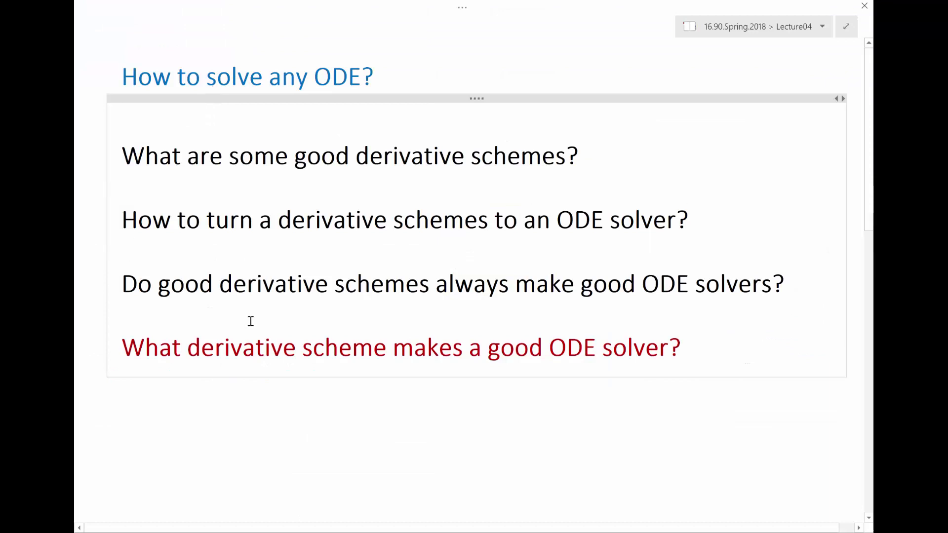
click(686, 338)
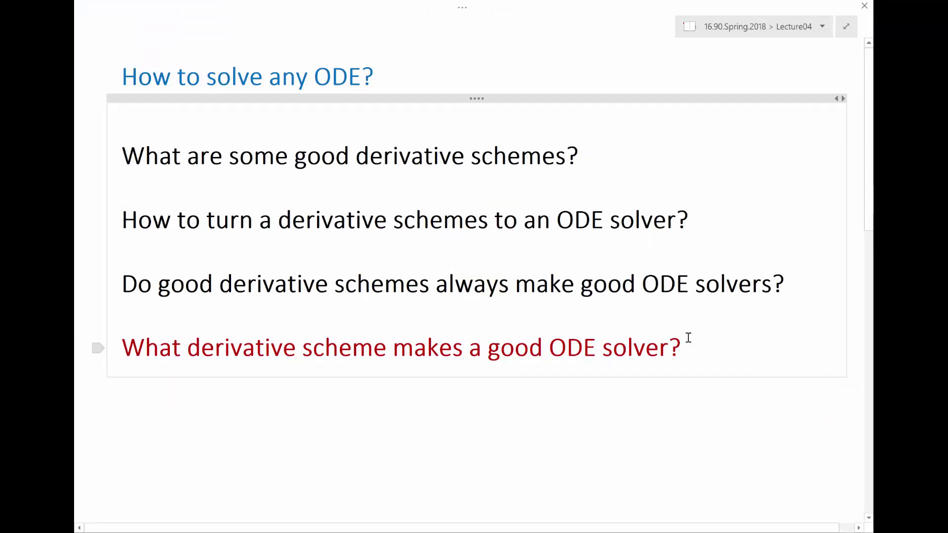